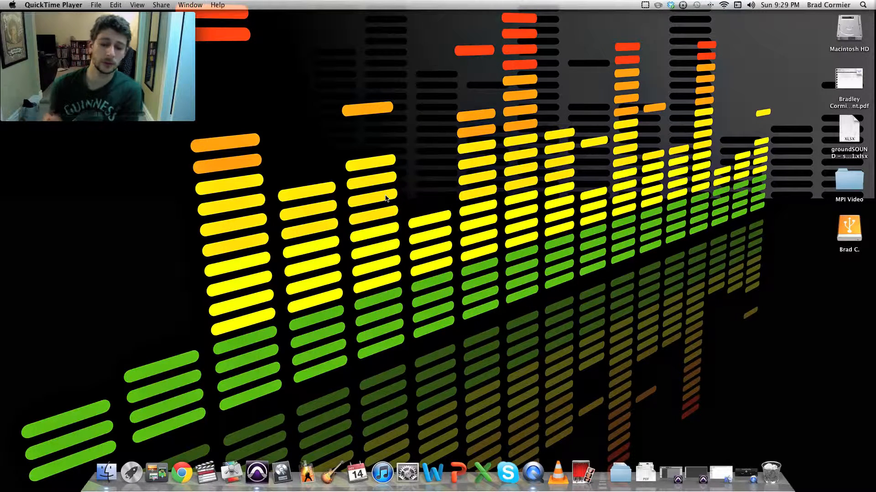
left_click(256, 473)
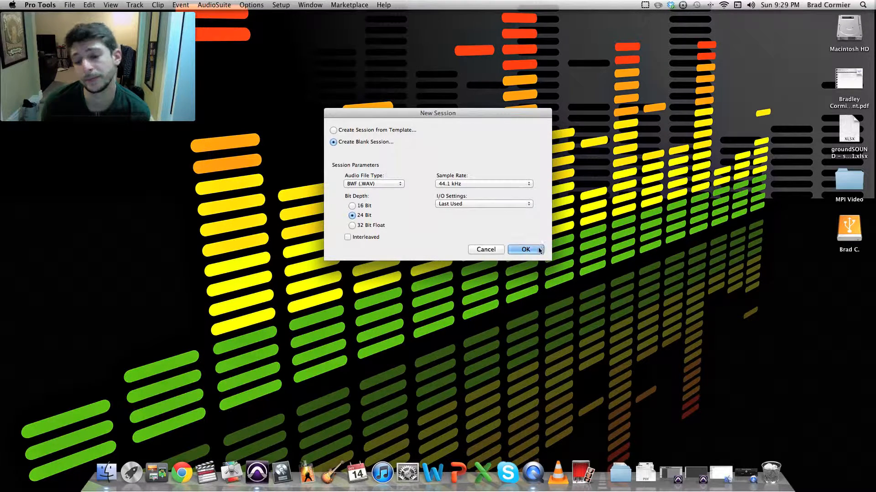
left_click(525, 249)
left_click_drag(404, 82, 414, 120)
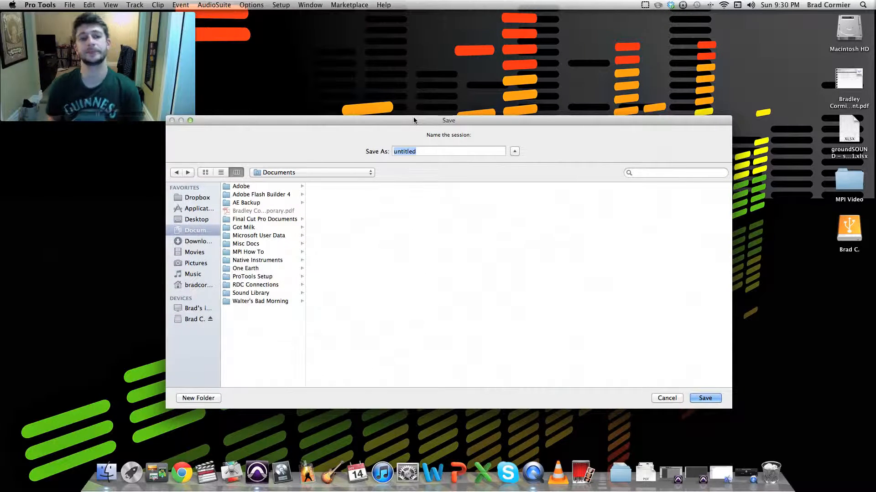
type("Pro")
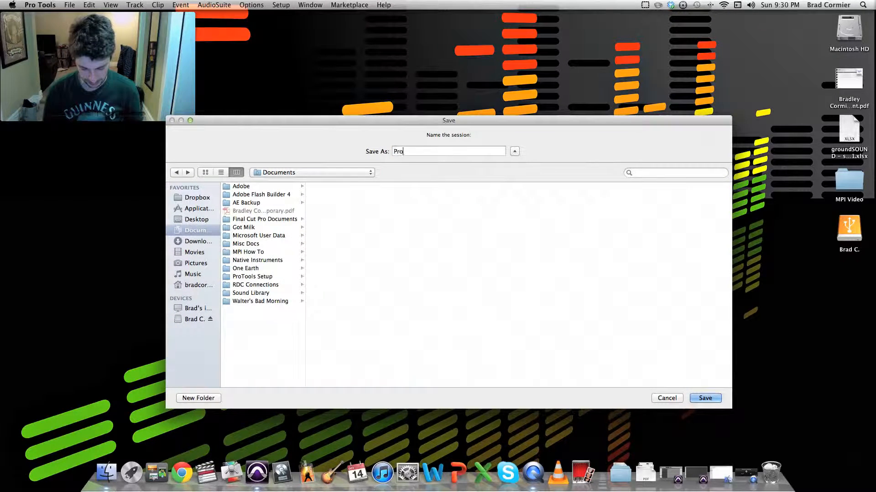
type("Tools Se")
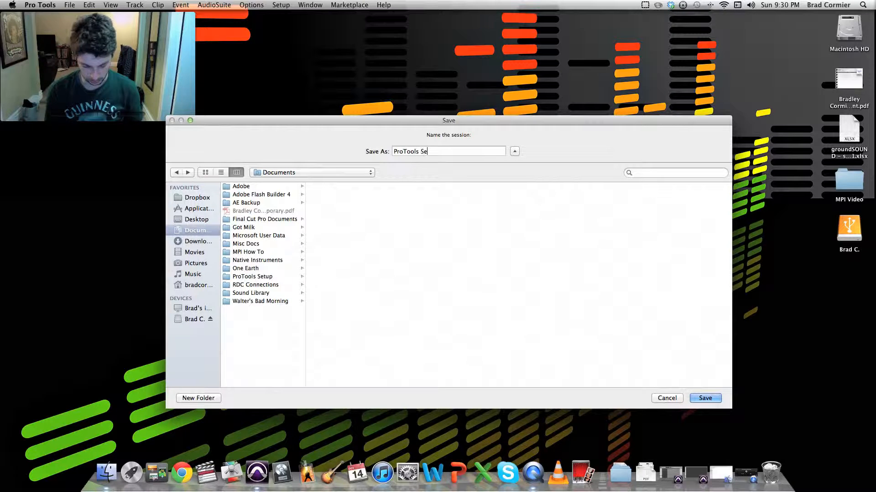
type("ssion Setup")
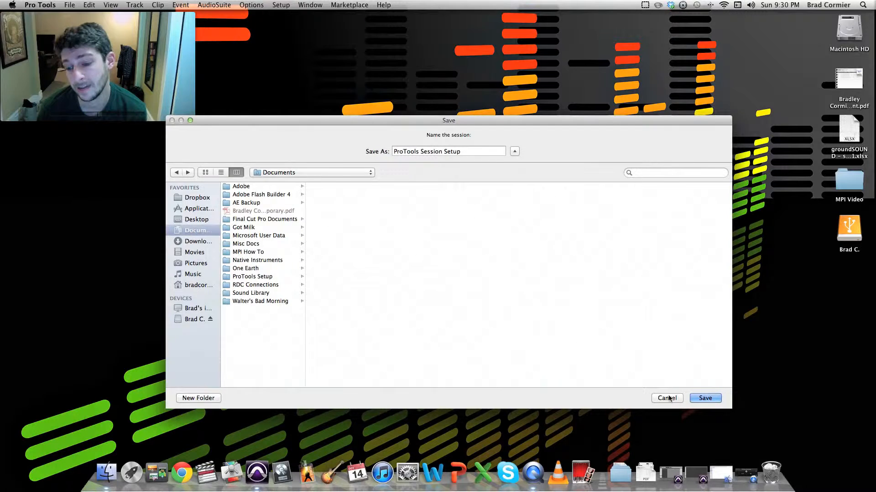
left_click(667, 399)
Step: Bring up the ProTools Setup session and create 20 new mono audio tracks
left_click(697, 474)
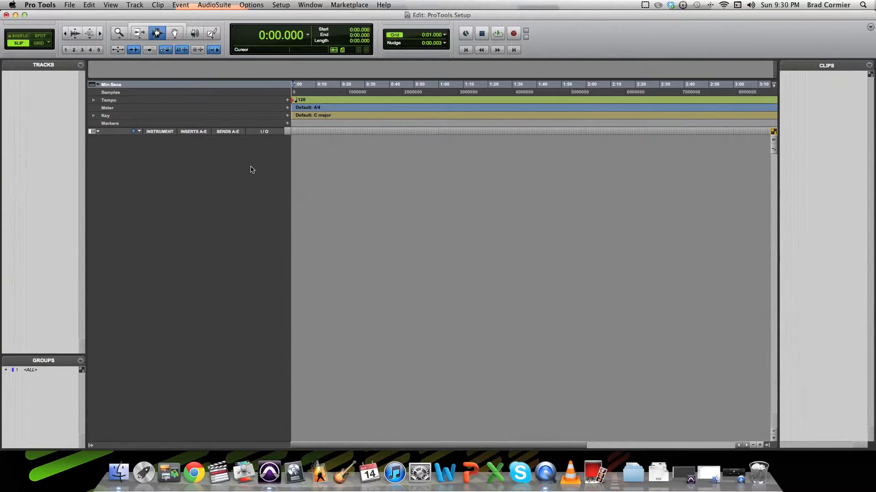
key("super+shift+n")
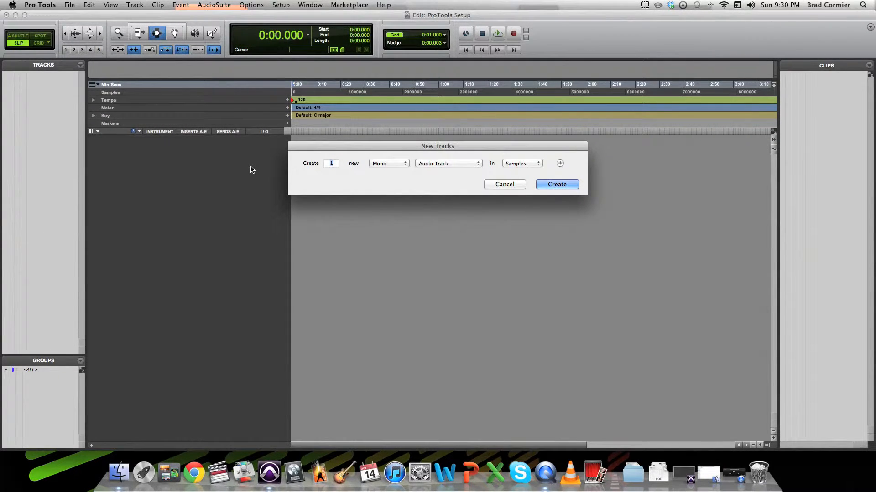
type("20")
key("Return")
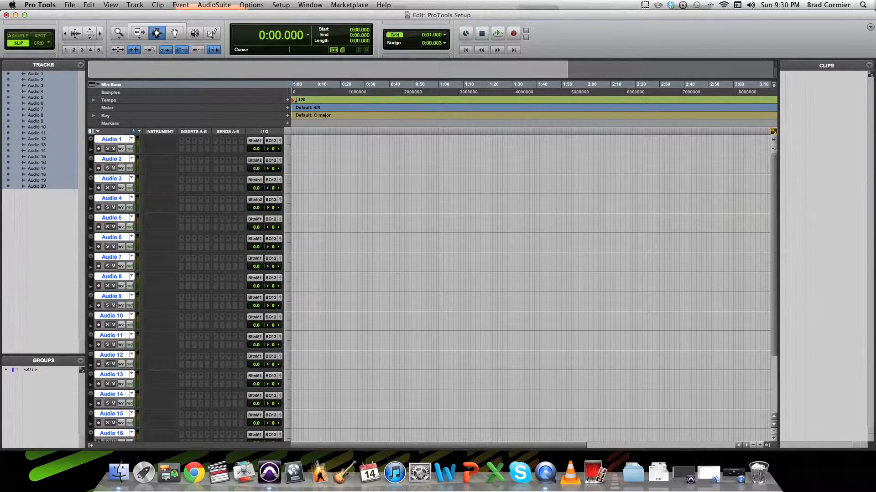
Step: In the Mix window, assign sequential mono bus inputs and outputs across all 20 selected tracks, starting from Bus 1
key("super+equal")
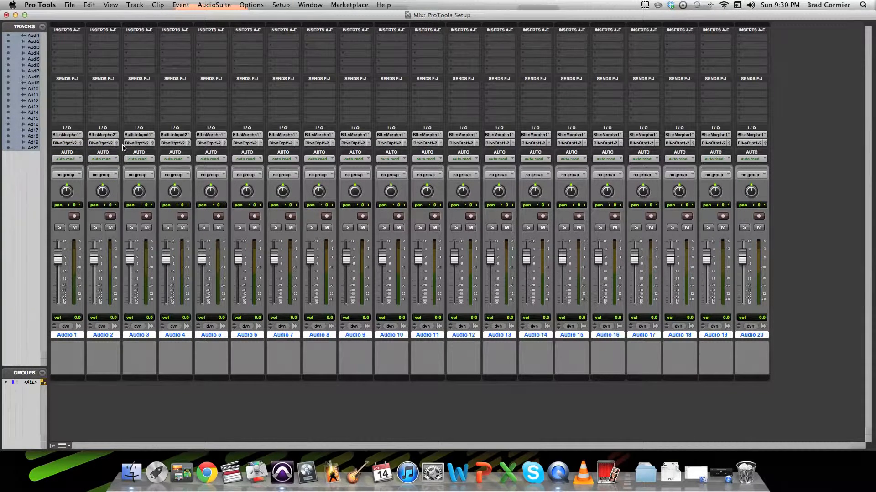
left_click(73, 136)
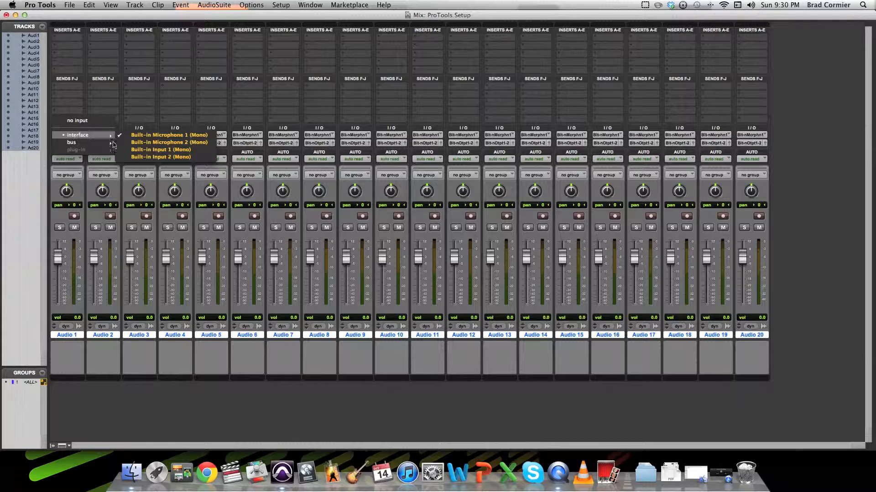
mouse_move(111, 142)
left_click(147, 9, "alt+super")
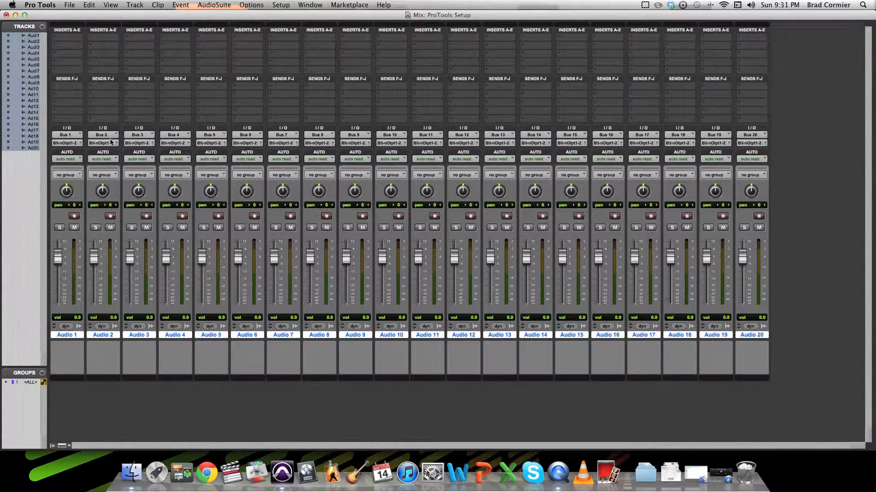
left_click(73, 143)
mouse_move(81, 156)
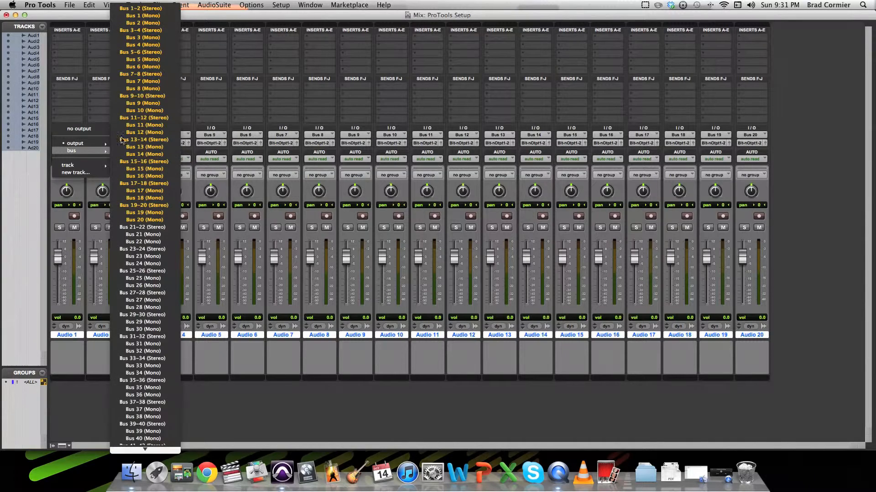
left_click(146, 15, "alt+super")
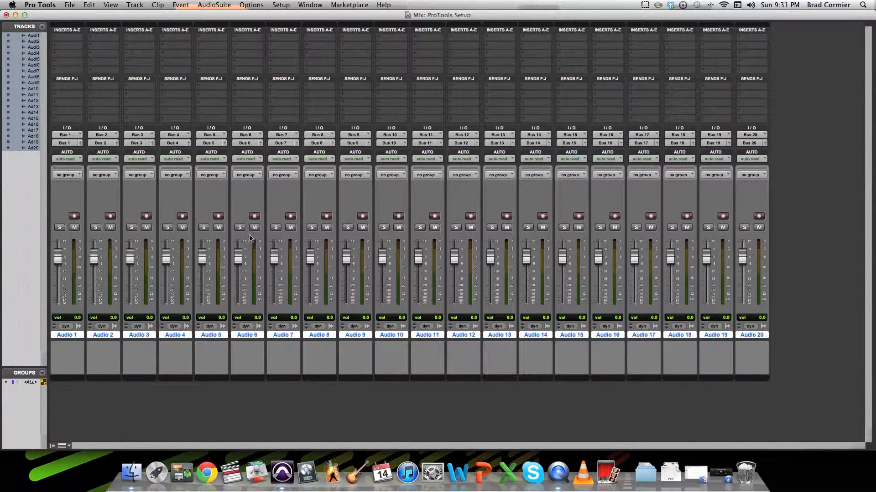
Step: Deselect all tracks, then name the first track Kick and enter the performer's name followed by "B52 - PreAmp - Comp" as its comment
left_click(81, 336, "alt")
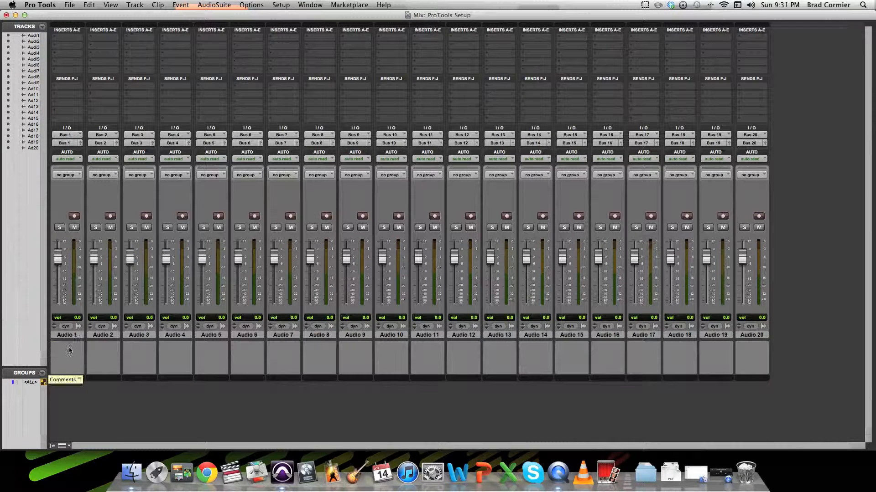
left_click(70, 337)
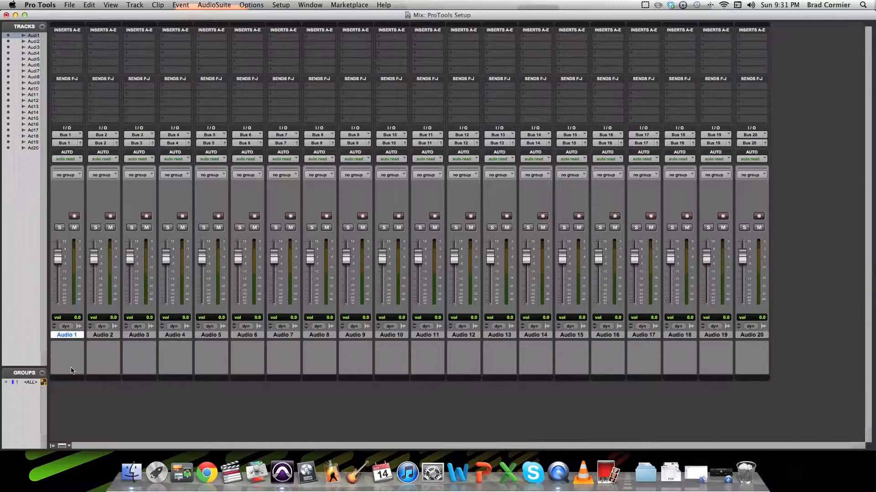
double_click(70, 338)
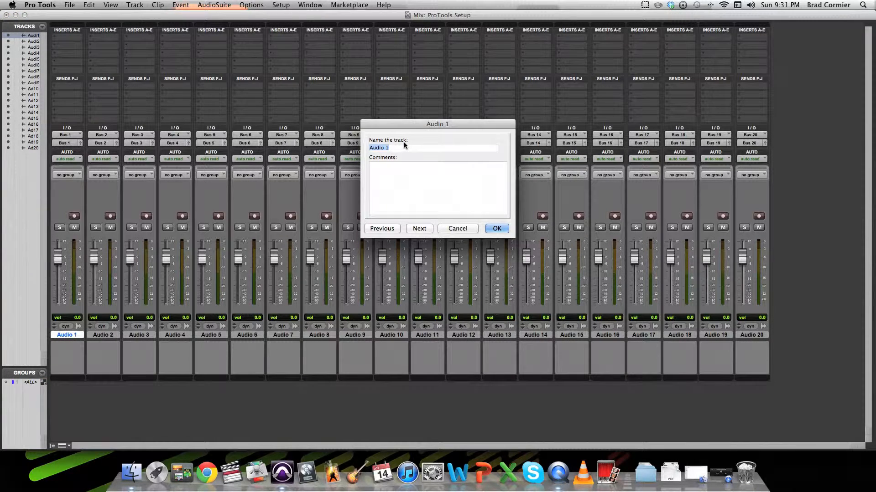
type("Kid")
key("Tab")
type("Brad --B52 - PreAmp - Comp")
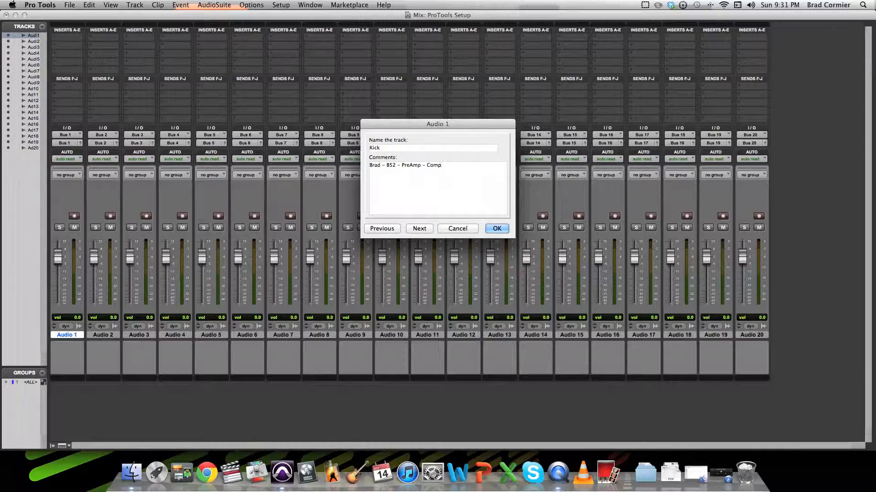
Step: Name the second track Snr and enter the performer's name followed by "Mic - PreAmp - Reverb" as its comment
key("super+Right")
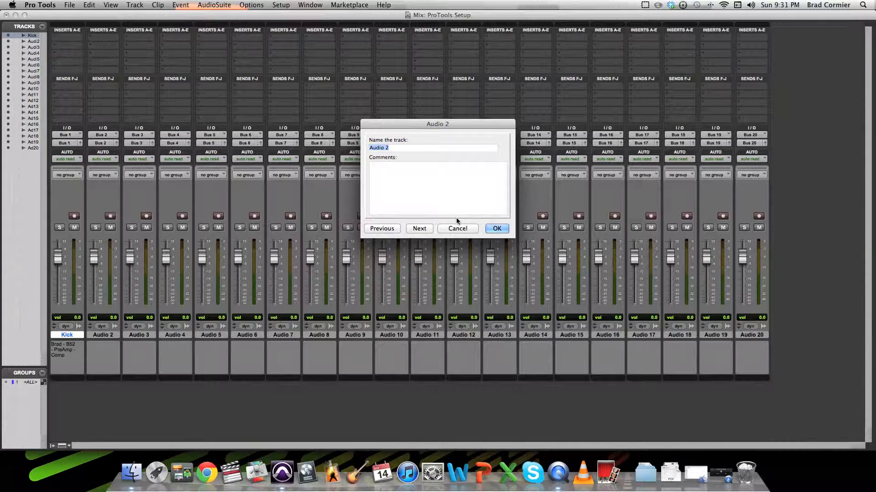
type("Snr")
key("Tab")
type("Brad - Mic - PreAmp - Reverb")
key("Return")
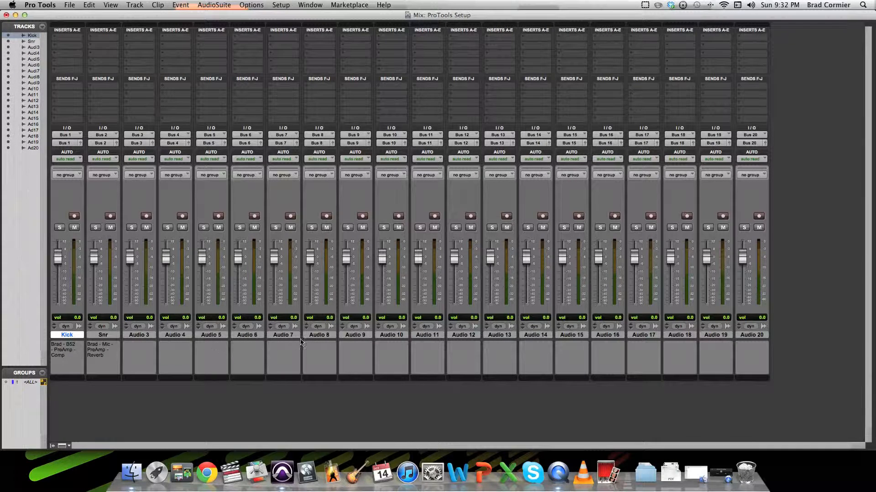
Step: Group the tracks from Kick through Audio 8 under the name Drum
left_click(318, 335, "shift")
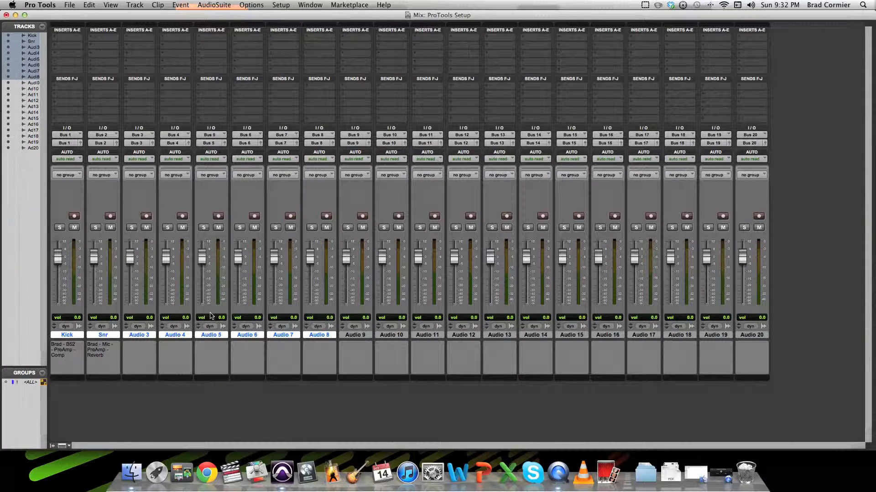
key("super+g")
type("Drum")
key("Return")
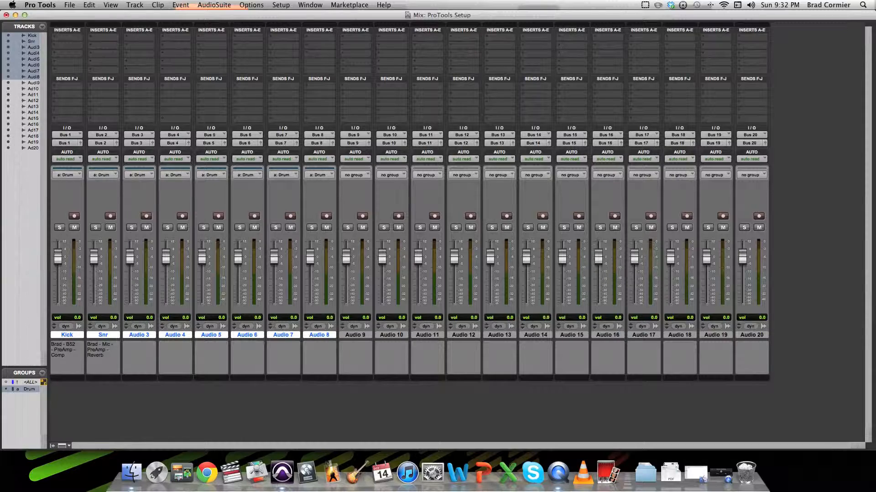
Step: Group tracks Audio 9 and Audio 10 under the name Gtr
left_click(350, 336)
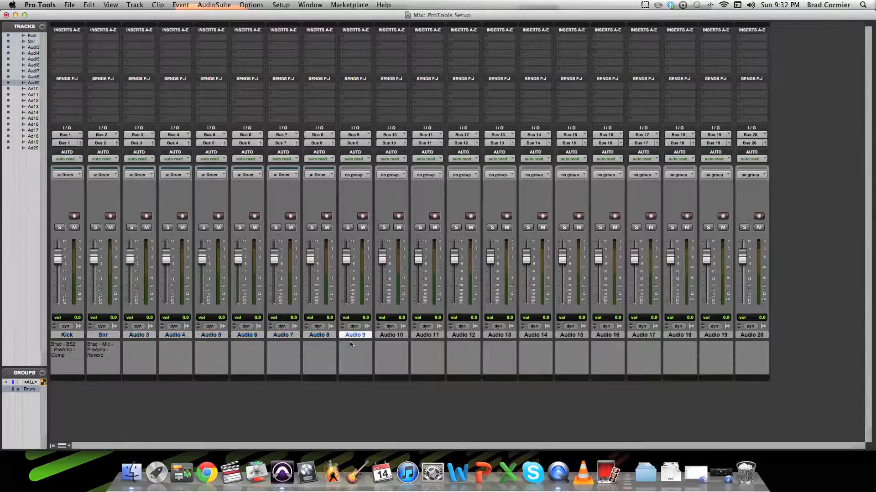
left_click(404, 337, "shift")
key("super+g")
type("Gtr")
key("Return")
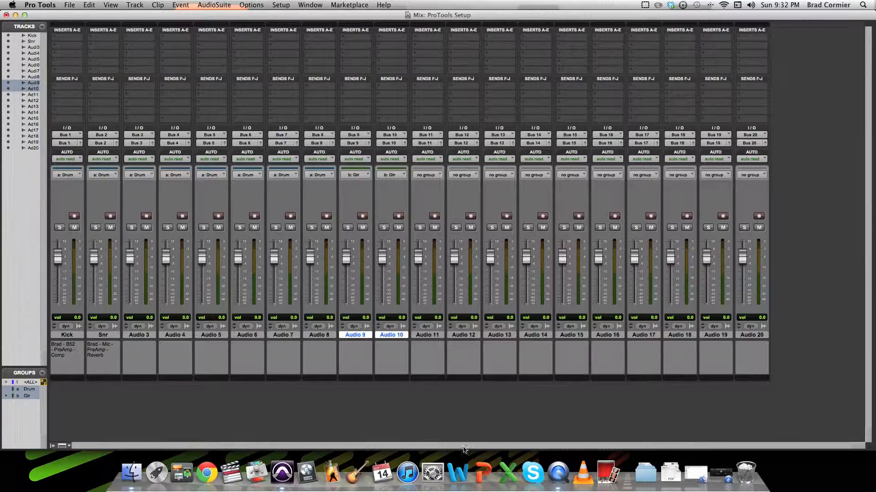
Step: Create a group named Vox containing only track Audio 11
left_click(420, 336)
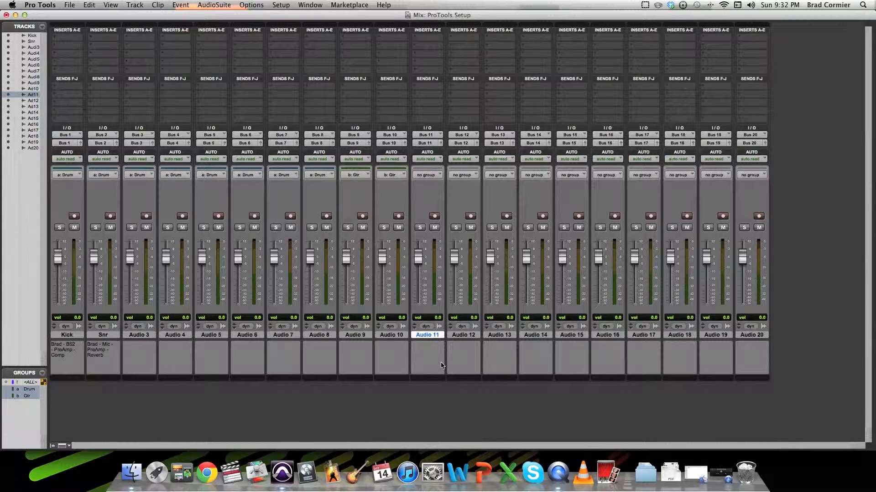
key("super+g")
type("Vox")
key("Return")
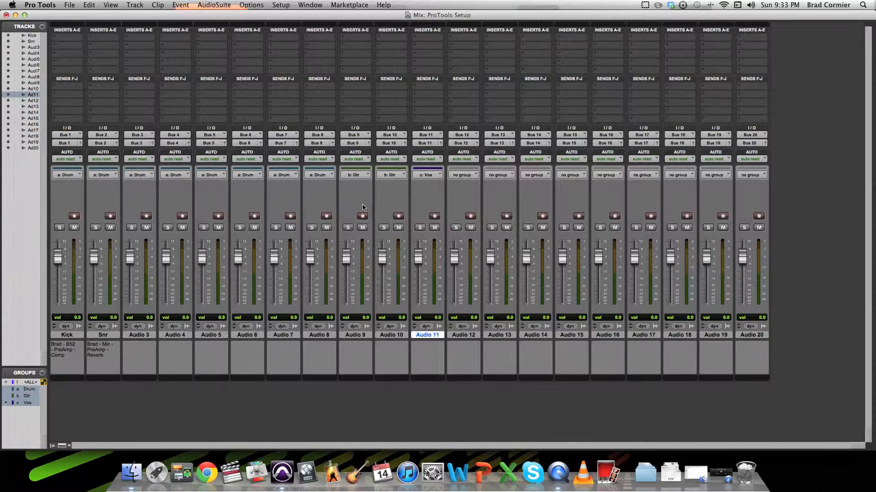
Step: Set both the default track color coding and the default clip color coding to Groups in the preferences
left_click(77, 378)
left_click(421, 386)
left_click(281, 5)
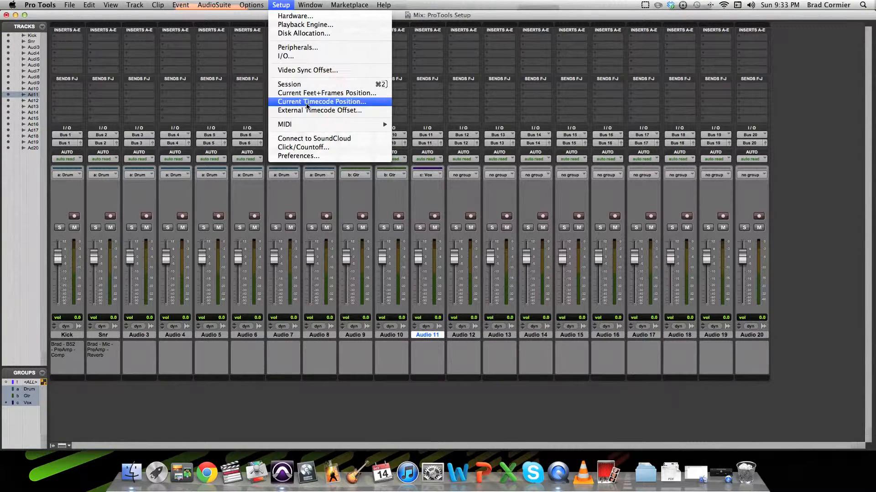
left_click(310, 155)
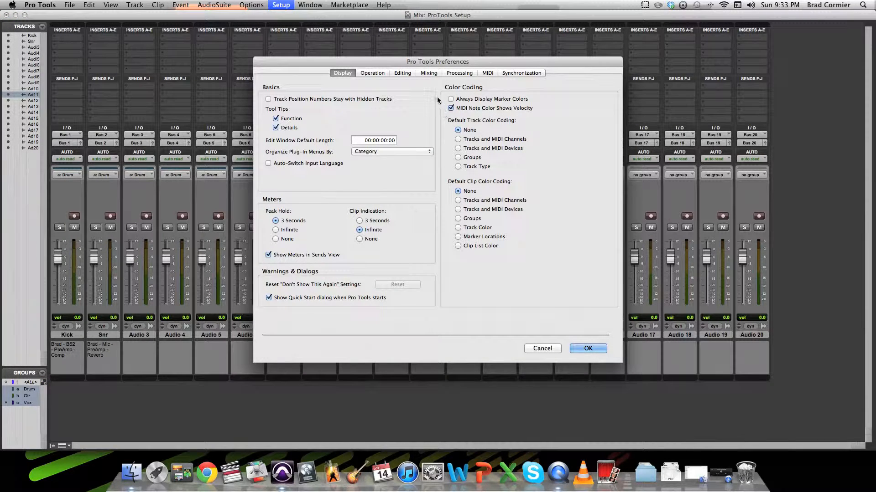
left_click(466, 156)
left_click(468, 220)
left_click(588, 349)
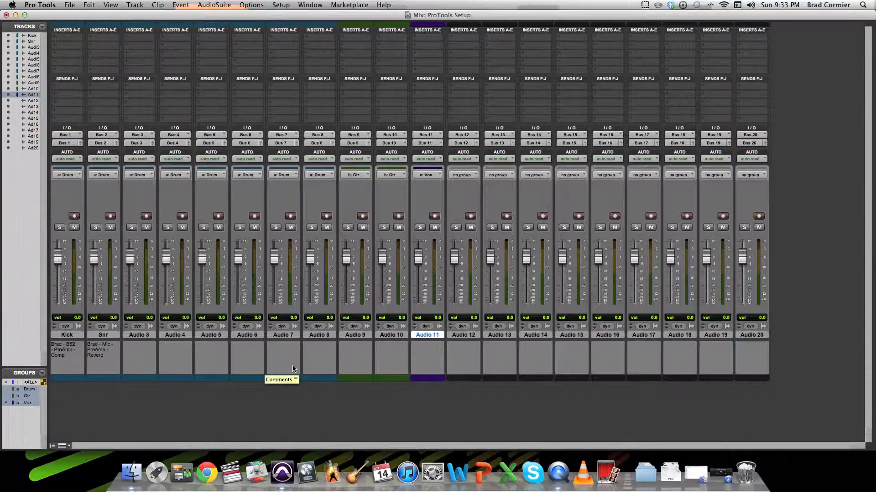
Step: In the Edit window, hide the unused tracks Audio 12 through Audio 20 and make them inactive
key("super+equal")
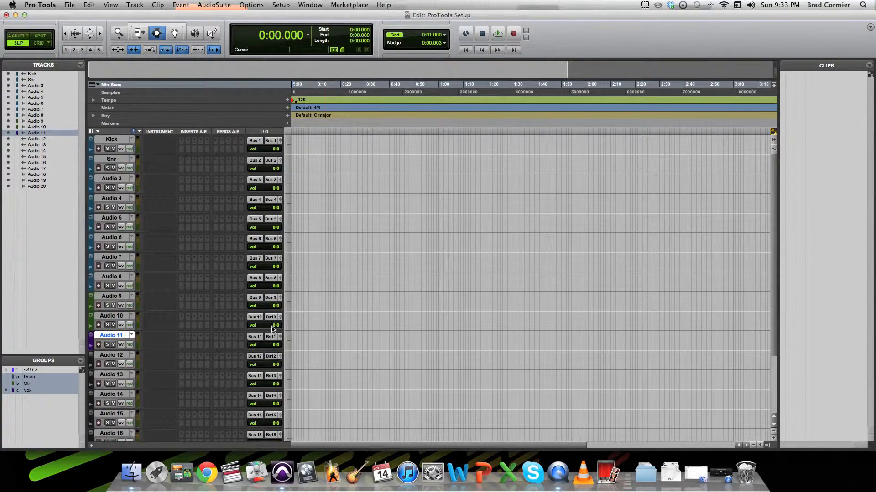
scroll(358, 252, "down", 5)
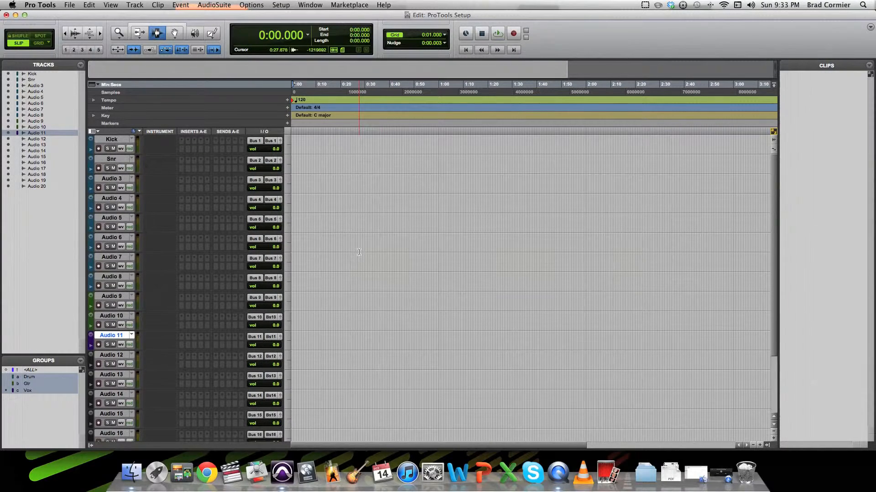
scroll(359, 253, "up", 5)
scroll(358, 252, "down", 5)
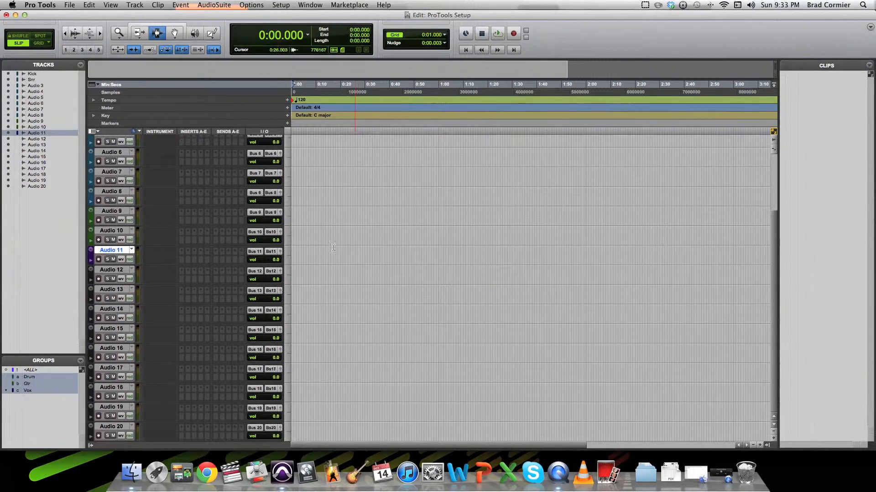
left_click(127, 271)
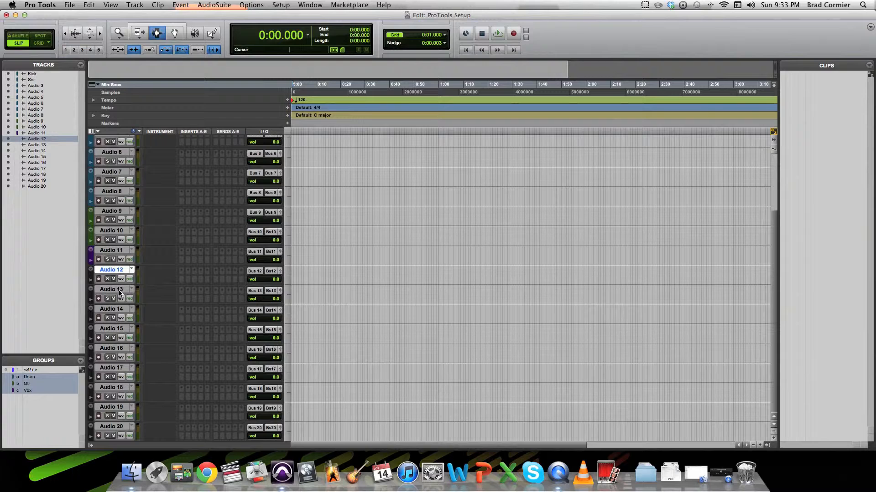
left_click(104, 441, "shift")
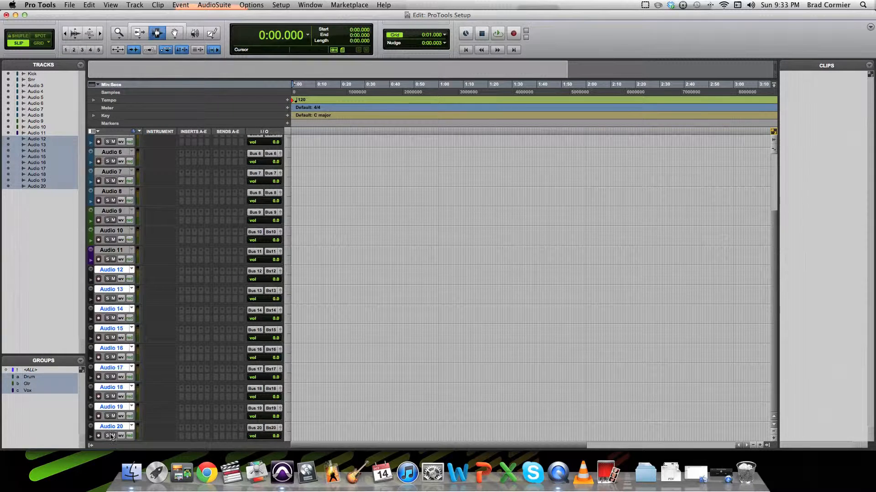
right_click(123, 269)
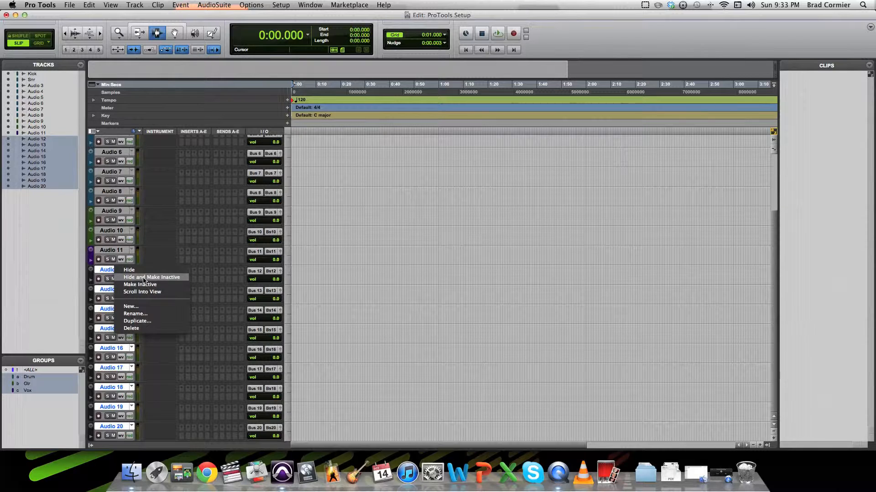
left_click(145, 277)
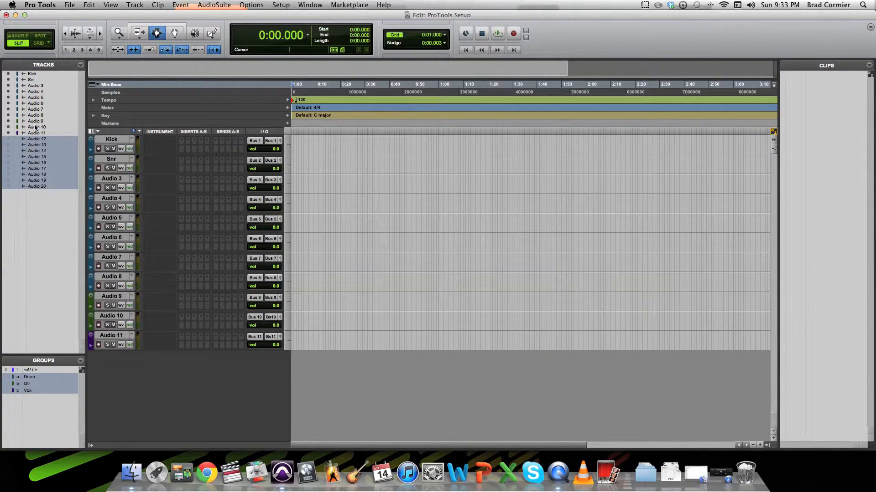
Step: Show the hidden track Audio 12 again and make it active
left_click(8, 138)
left_click(128, 358)
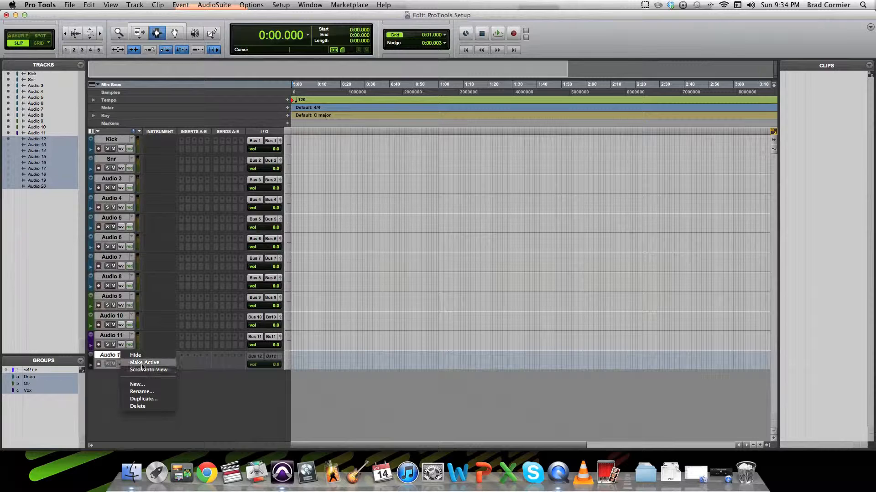
left_click(143, 363)
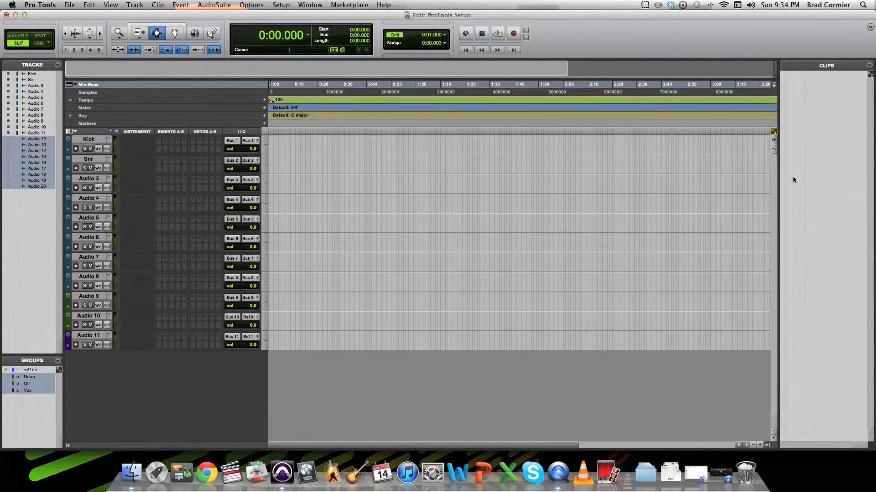
Step: Hide the Clips list in the Edit window
left_click(768, 446)
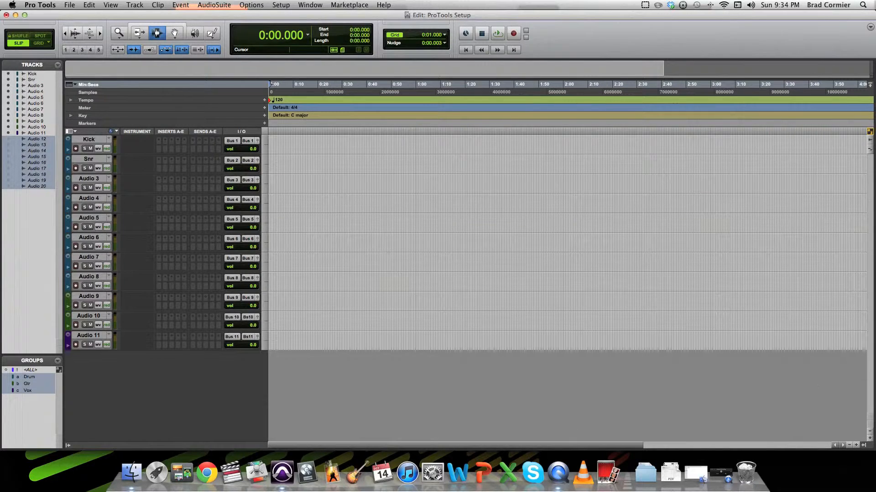
left_click(864, 446)
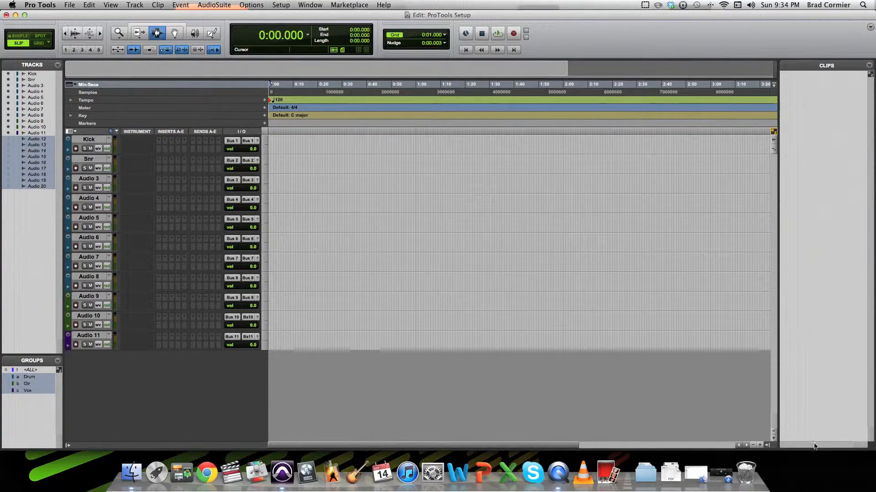
left_click(767, 445)
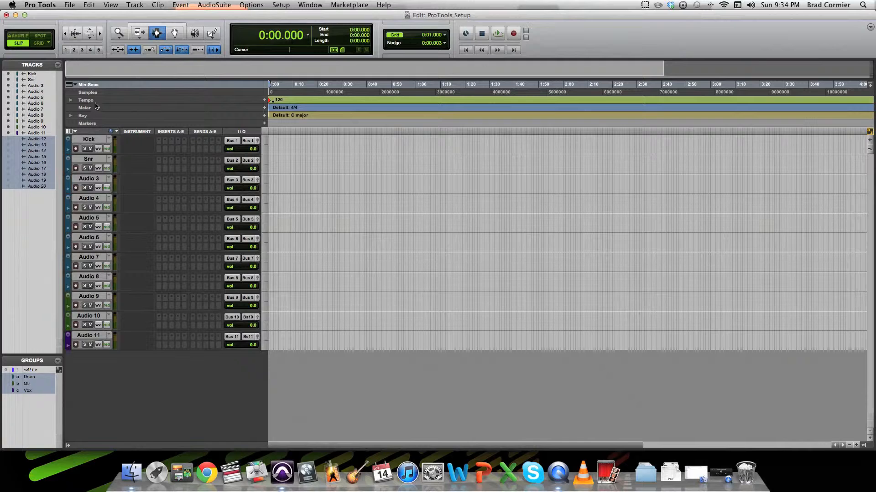
Step: Hide the Samples, Meter and Key rulers in the Edit window
left_click(76, 85)
left_click(80, 121)
left_click(75, 87)
left_click(81, 146)
left_click(74, 85)
left_click(81, 153)
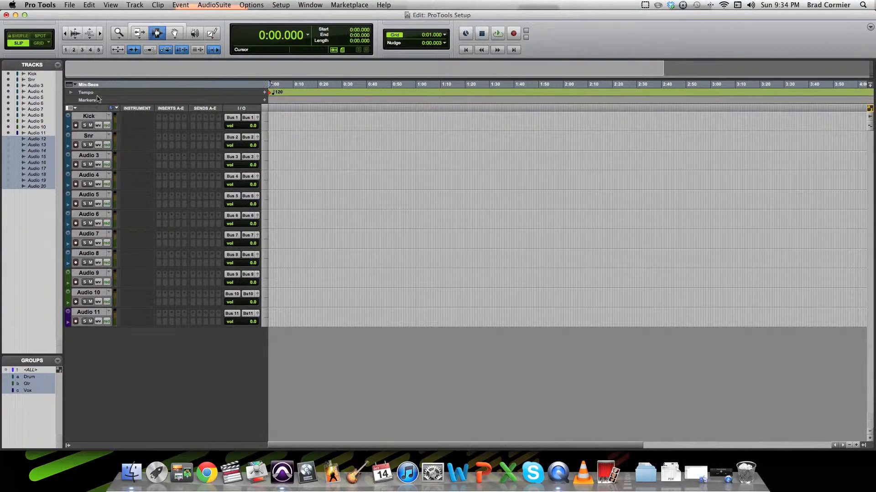
left_click(75, 86)
left_click(157, 66)
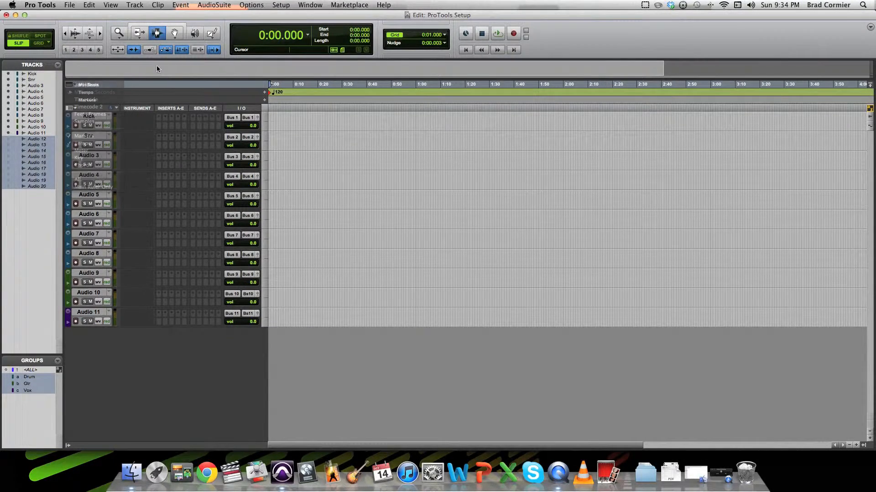
Step: Hide the Instrument, Inserts A-E, Sends A-E and I/O columns in the Edit window, and check the Mix window
left_click(75, 109)
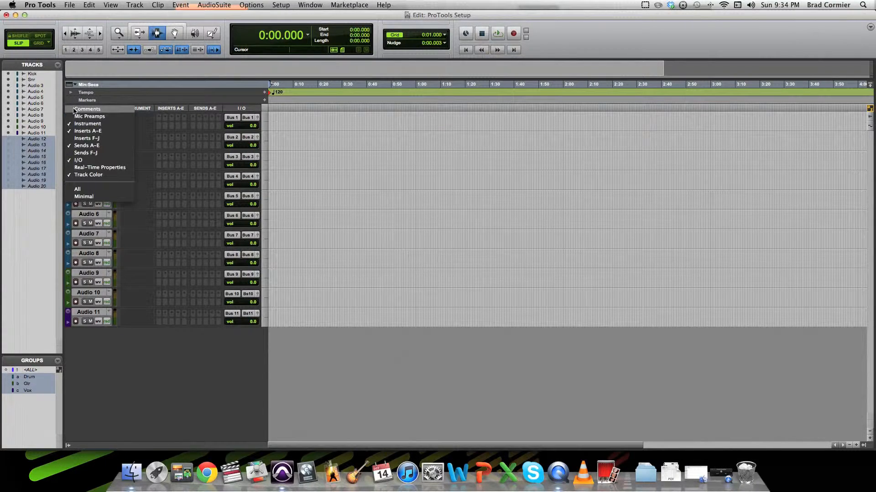
left_click(96, 123)
left_click(74, 108)
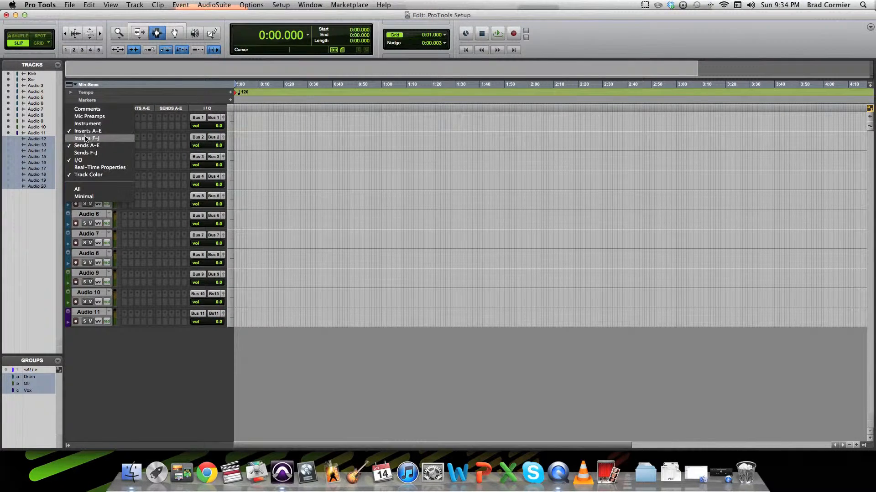
left_click(87, 131)
left_click(72, 109)
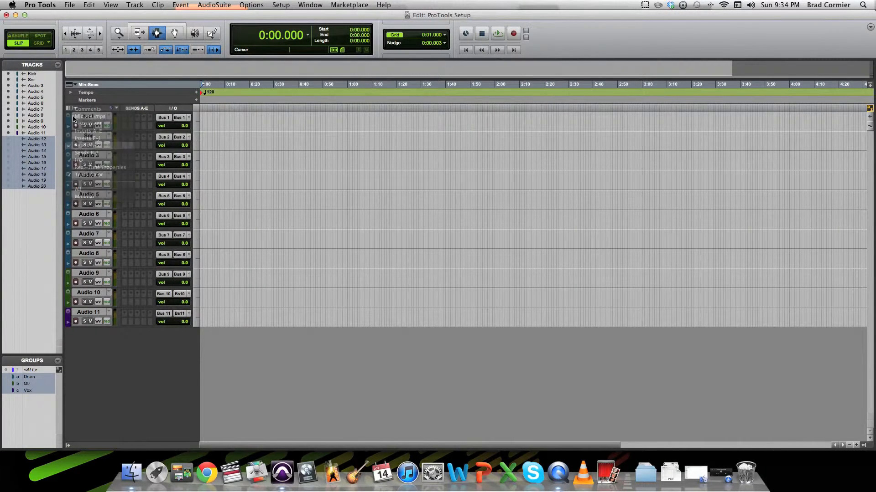
left_click(87, 145)
left_click(70, 110)
left_click(87, 160)
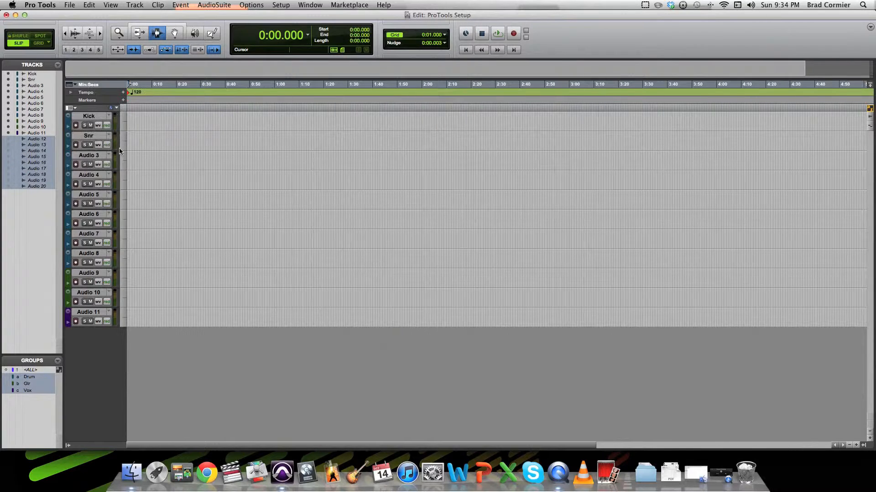
key("super+equal")
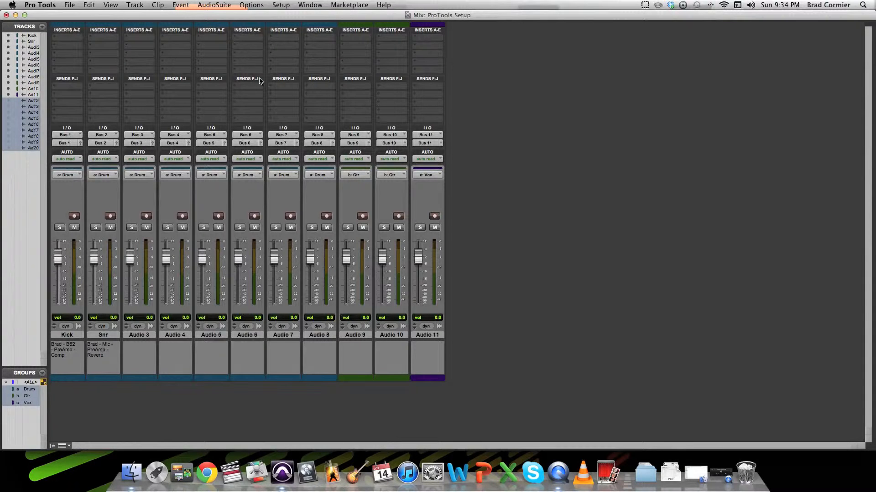
key("super+equal")
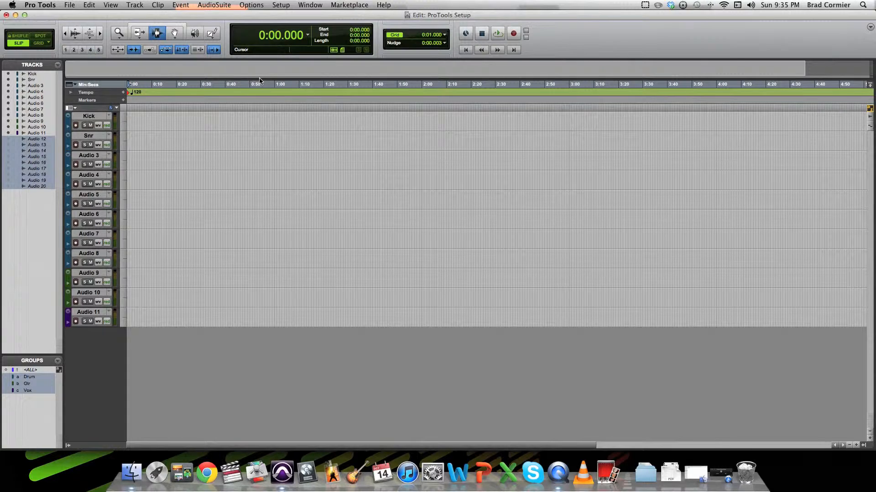
Step: Create a click track and apply the Marimba 2 preset to its Click plug-in
left_click(142, 6)
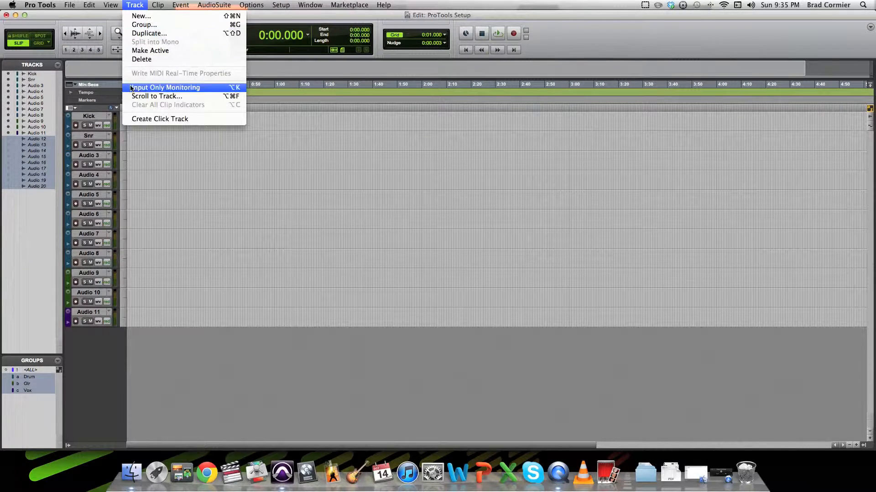
left_click(169, 120)
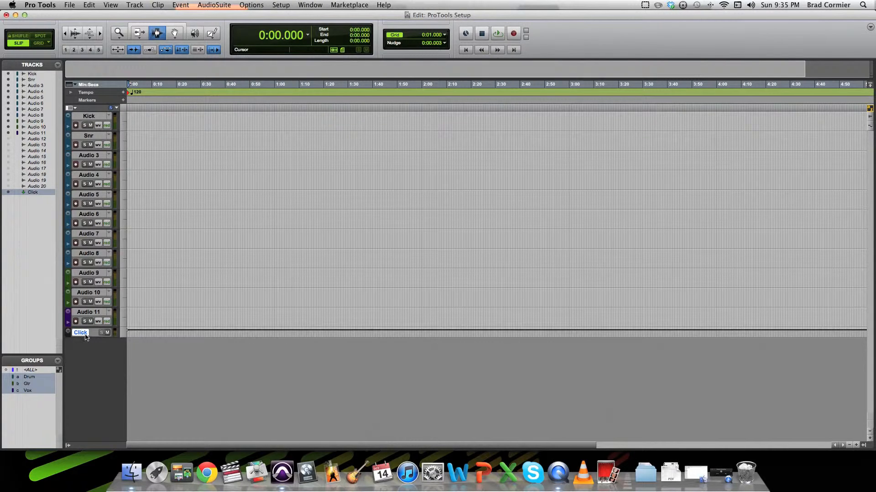
key("super+equal")
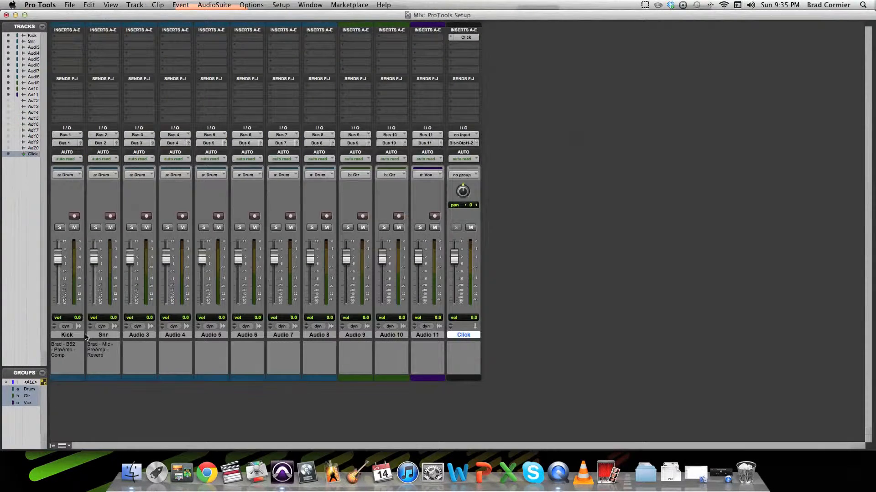
left_click(465, 39)
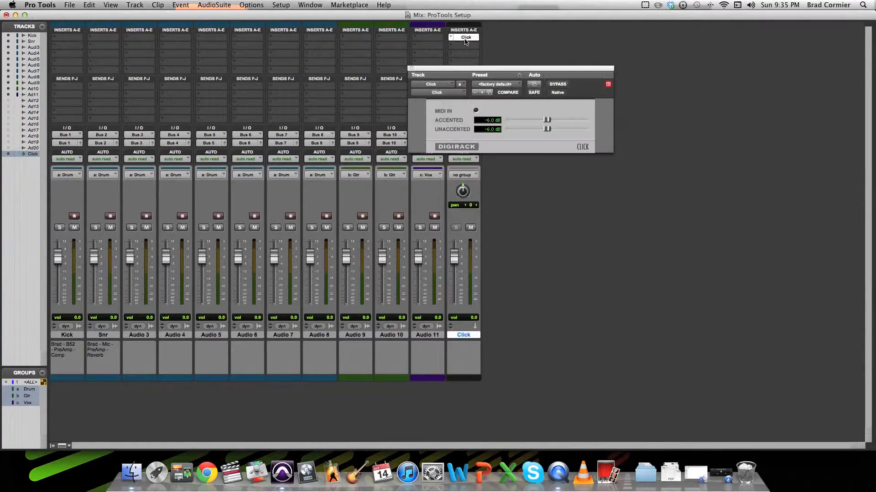
left_click(505, 86)
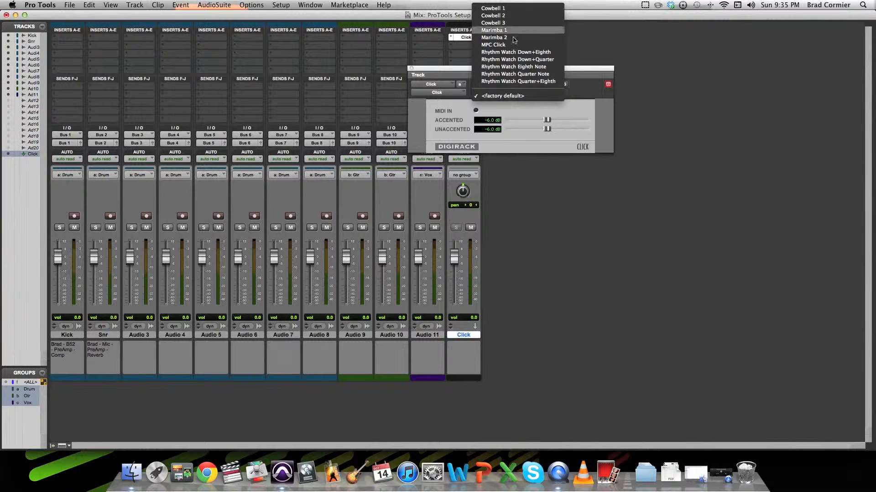
left_click(506, 37)
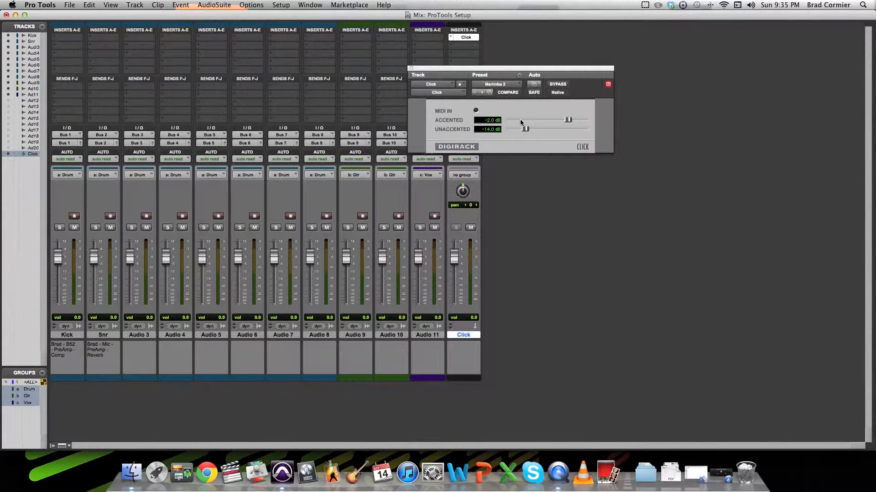
left_click_drag(561, 121, 565, 122)
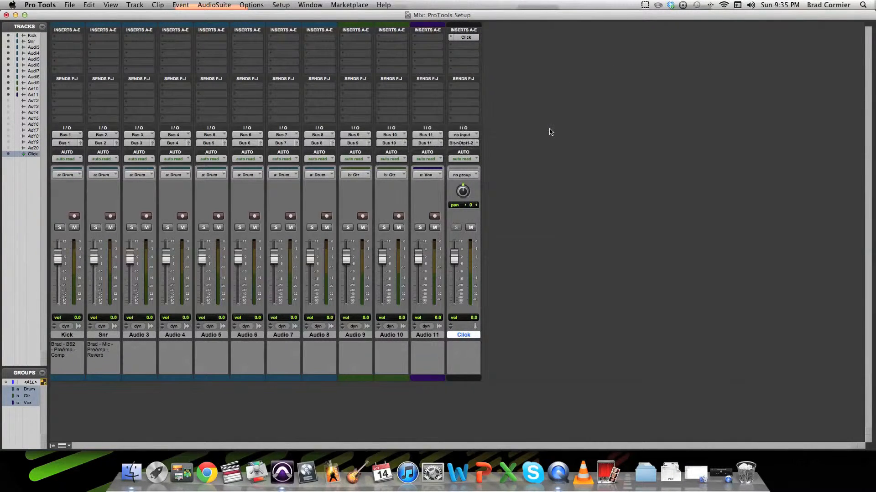
Step: Return to the Edit window and show all of its toolbar controls, including MIDI Controls and Synchronization
key("super+equal")
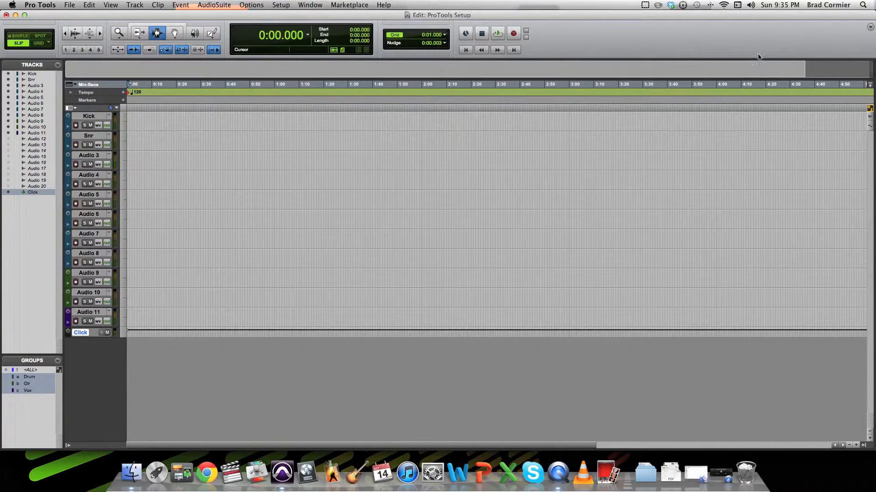
left_click(870, 28)
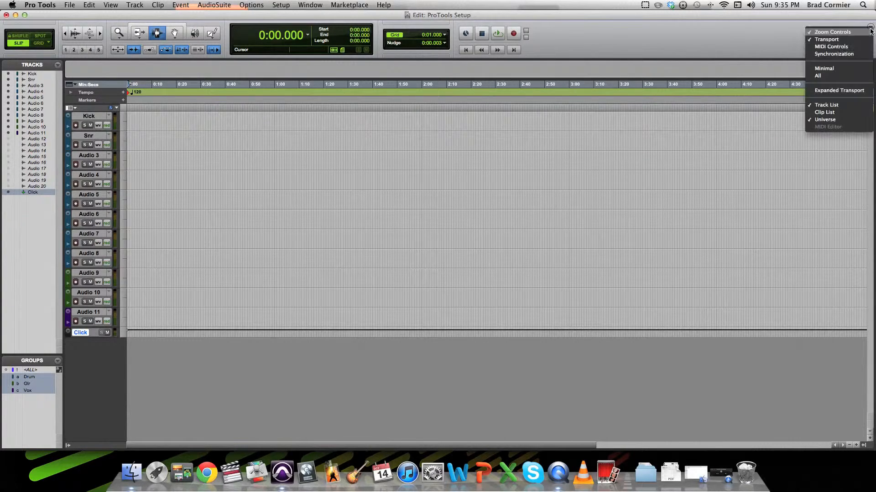
left_click(819, 78)
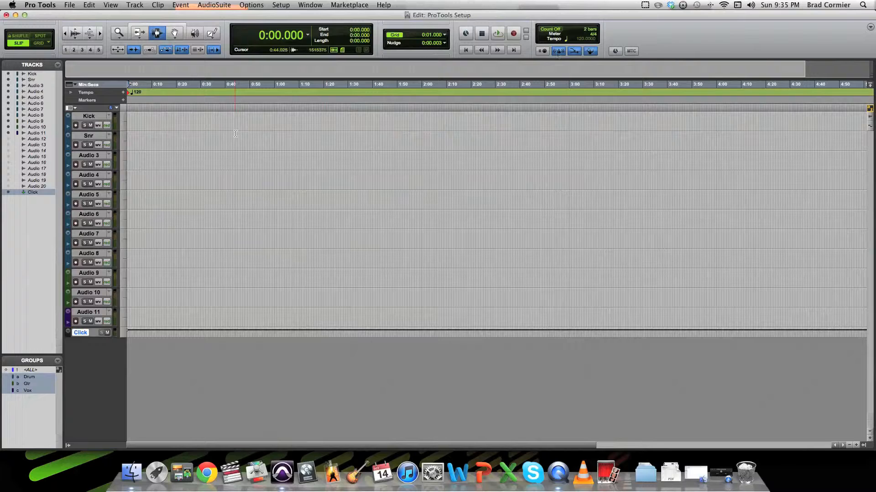
Step: Open the Big Counter and place it in the upper-right corner of the Edit window
left_click(310, 5)
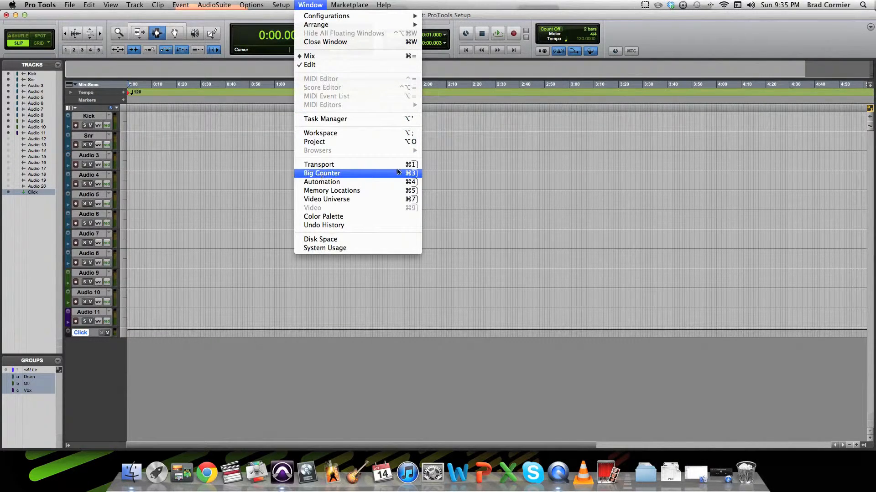
left_click(382, 174)
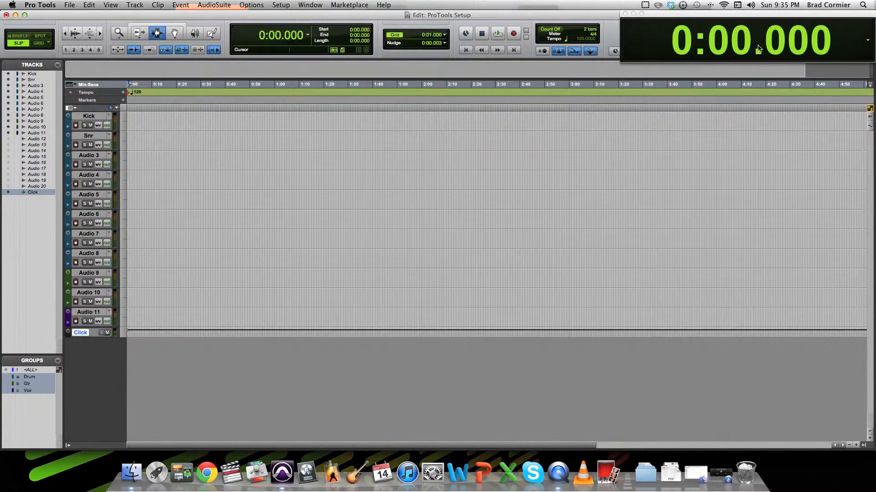
left_click_drag(754, 21, 792, 16)
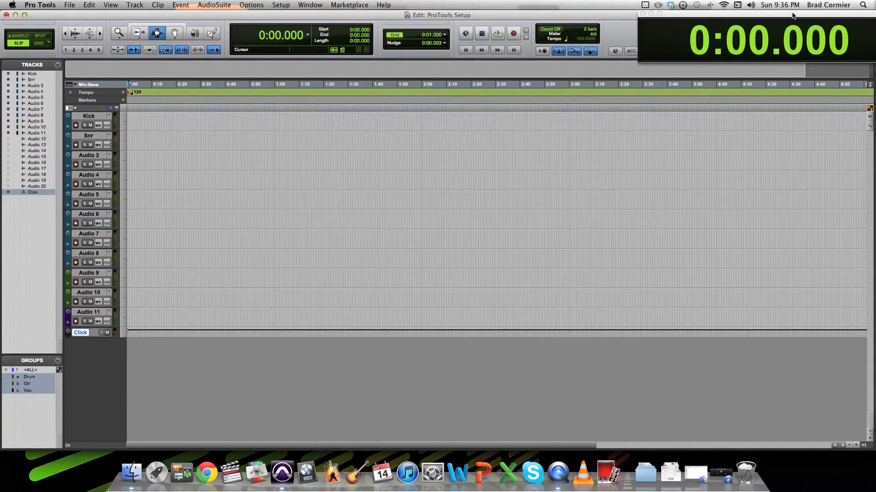